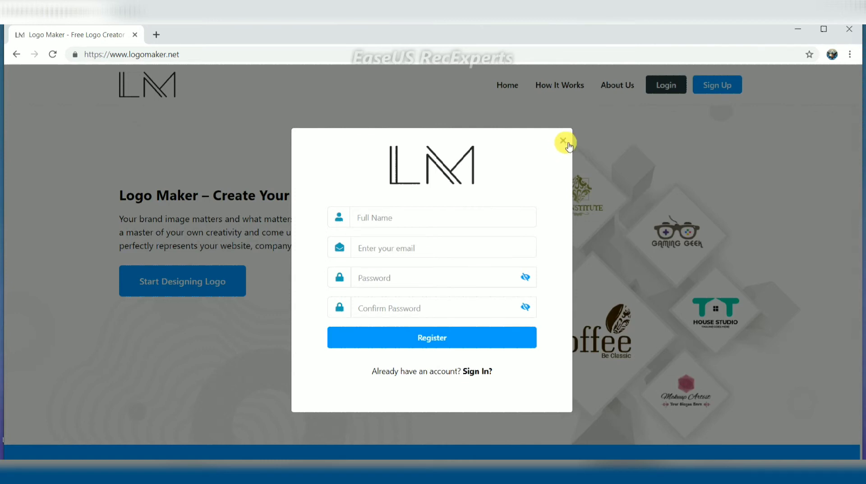
# Dismiss the registration form, log in to the existing account and begin a new logo design
pyautogui.click(564, 142)
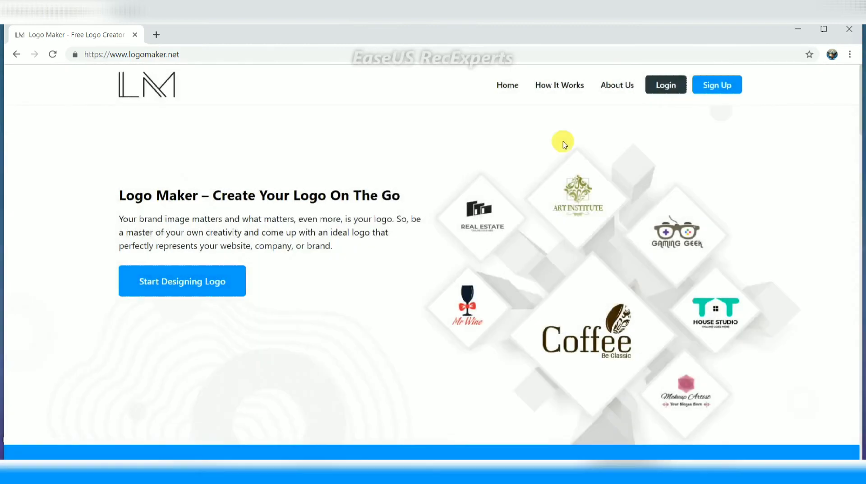
pyautogui.click(675, 85)
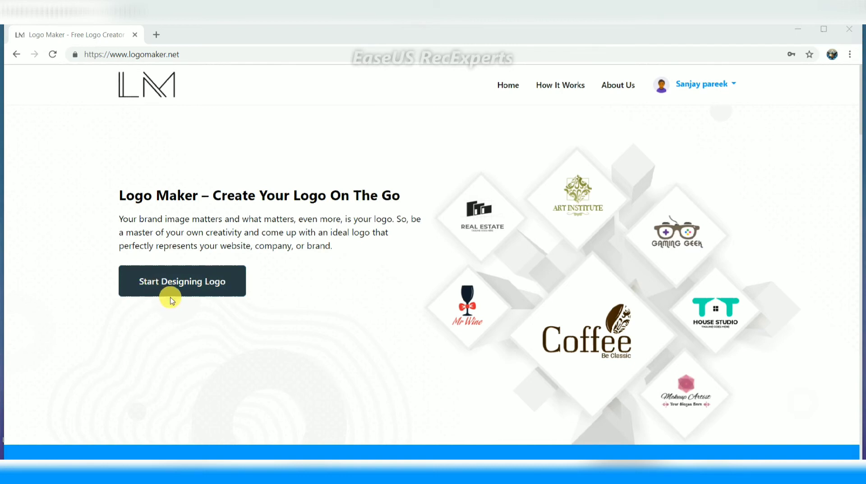
pyautogui.click(204, 290)
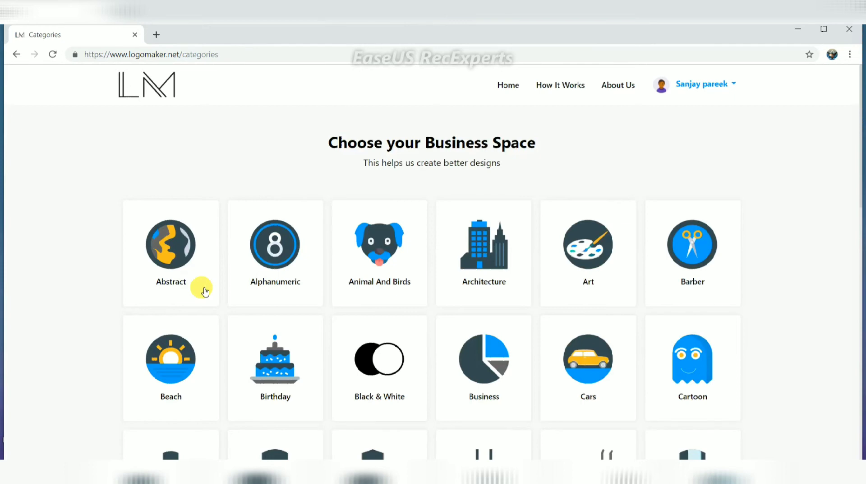
# Scroll up and down through the business category tiles such as Abstract, Art and Cars
pyautogui.scroll(-3, 204, 290)
pyautogui.scroll(2, 203, 290)
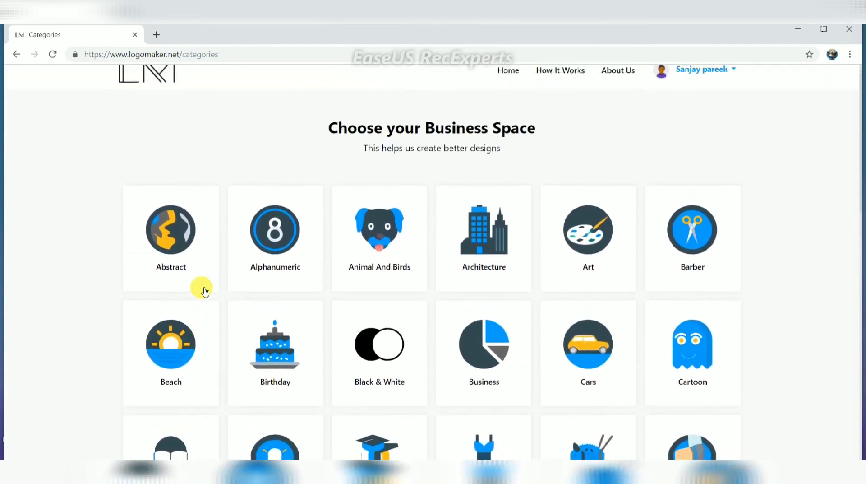
pyautogui.scroll(-1, 204, 290)
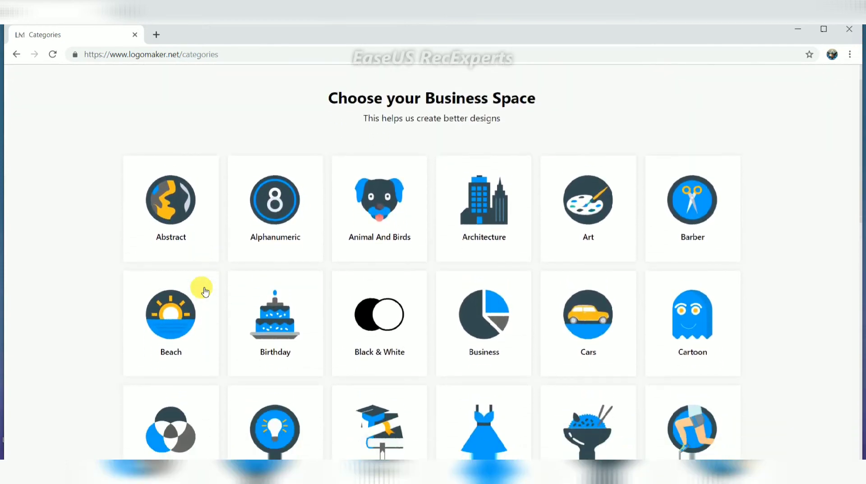
pyautogui.scroll(-4, 205, 291)
pyautogui.scroll(4, 205, 291)
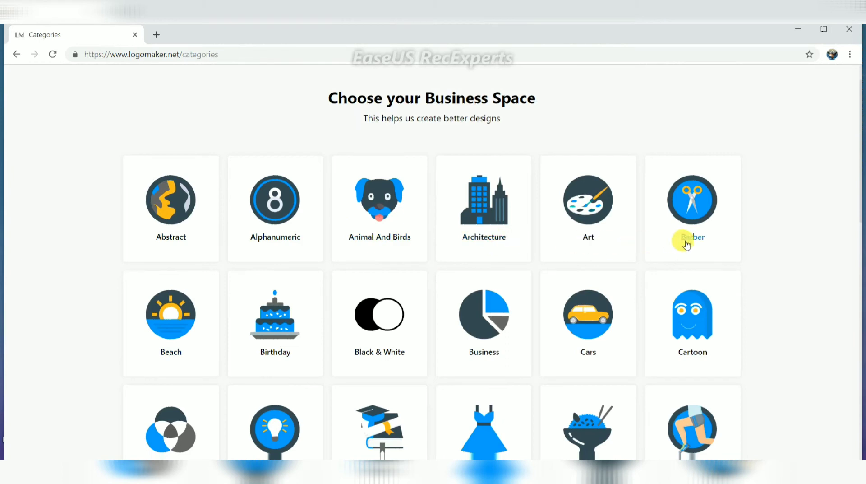
pyautogui.scroll(-1, 687, 245)
pyautogui.scroll(-2, 686, 245)
pyautogui.scroll(-3, 687, 244)
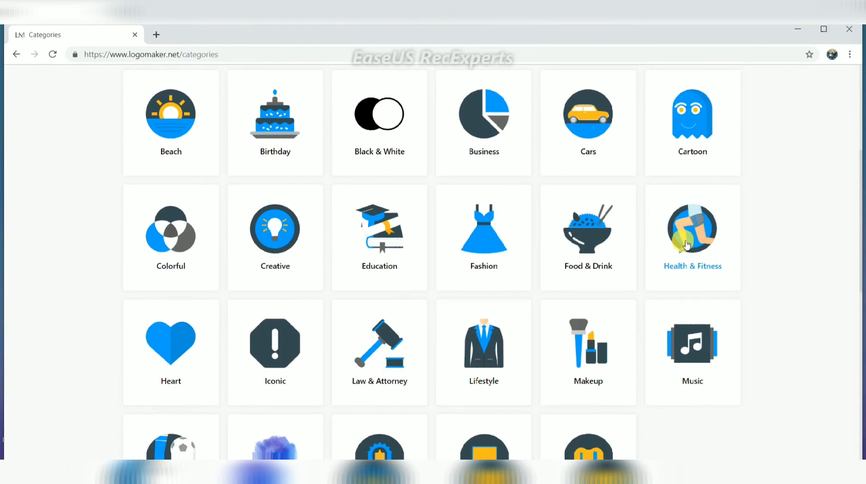
pyautogui.scroll(-1, 686, 244)
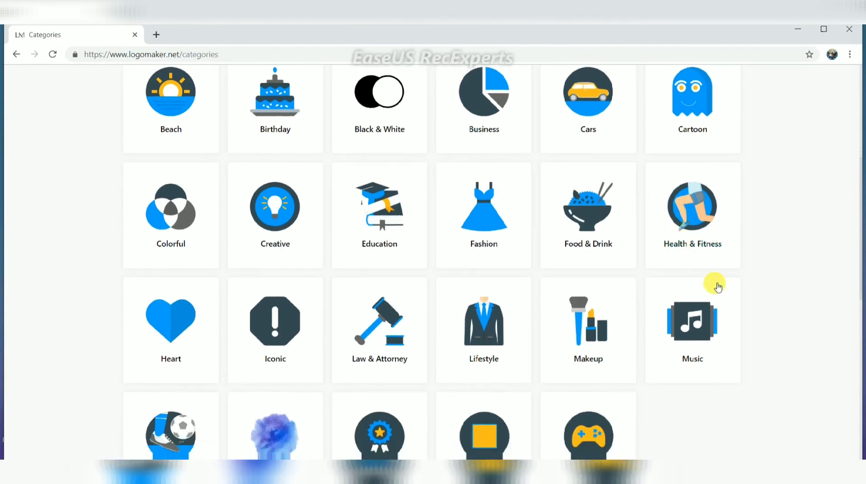
pyautogui.scroll(-2, 413, 248)
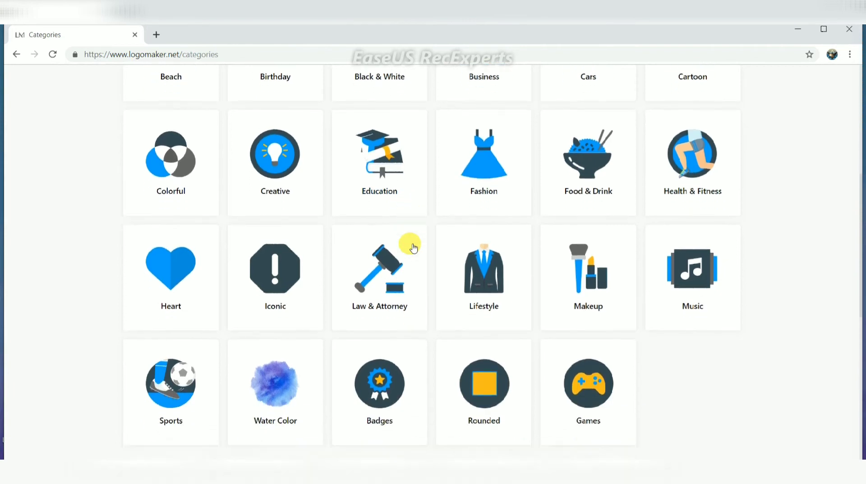
pyautogui.scroll(2, 414, 248)
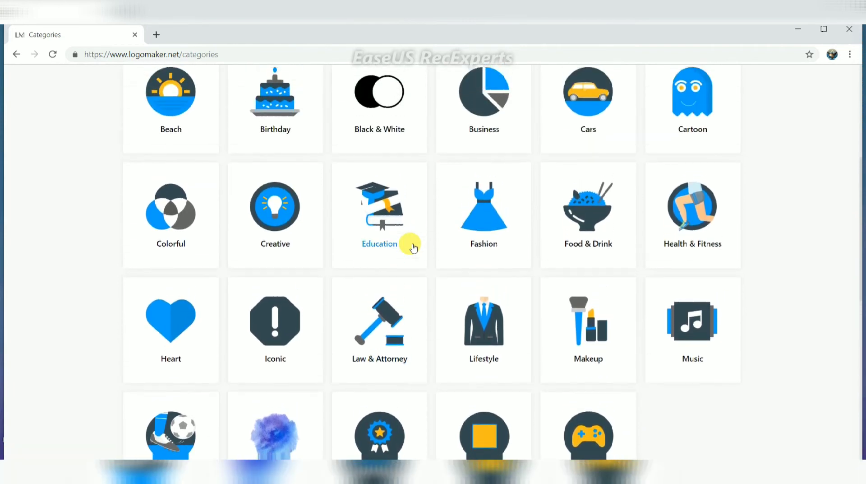
pyautogui.scroll(1, 413, 248)
# Choose the Business category and pick the CINEMACAFE template near the bottom of the grid
pyautogui.click(499, 144)
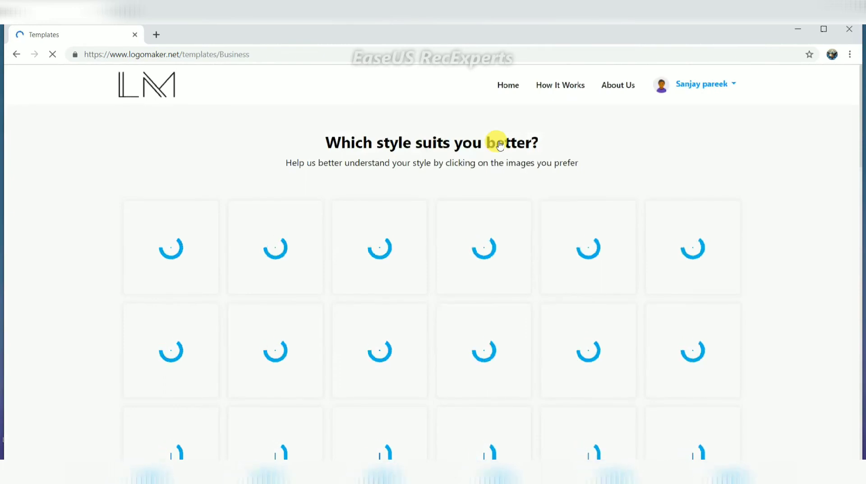
pyautogui.scroll(-1, 500, 144)
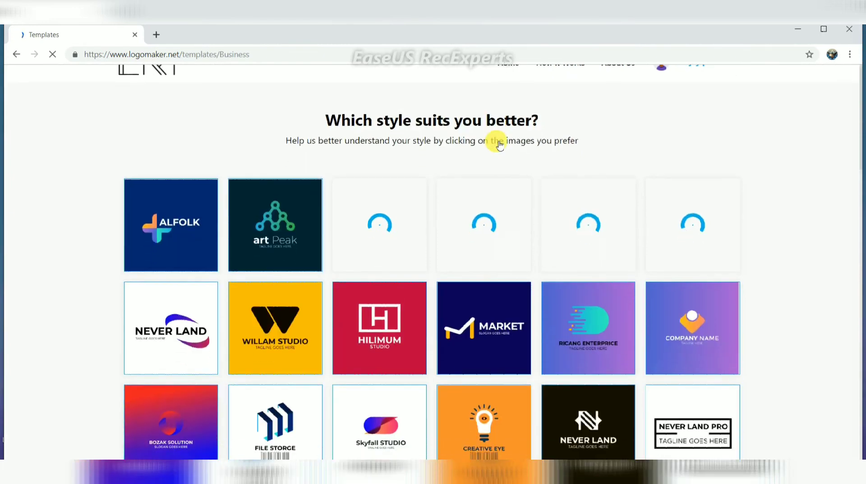
pyautogui.scroll(-3, 500, 145)
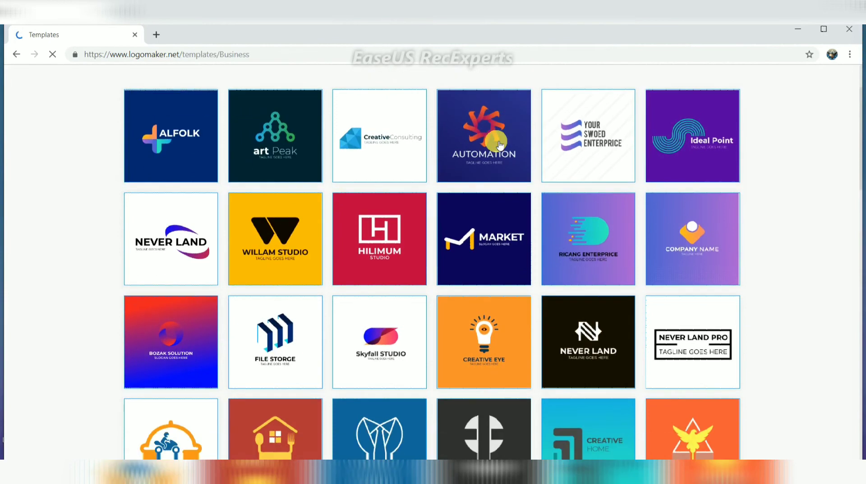
pyautogui.scroll(-4, 499, 144)
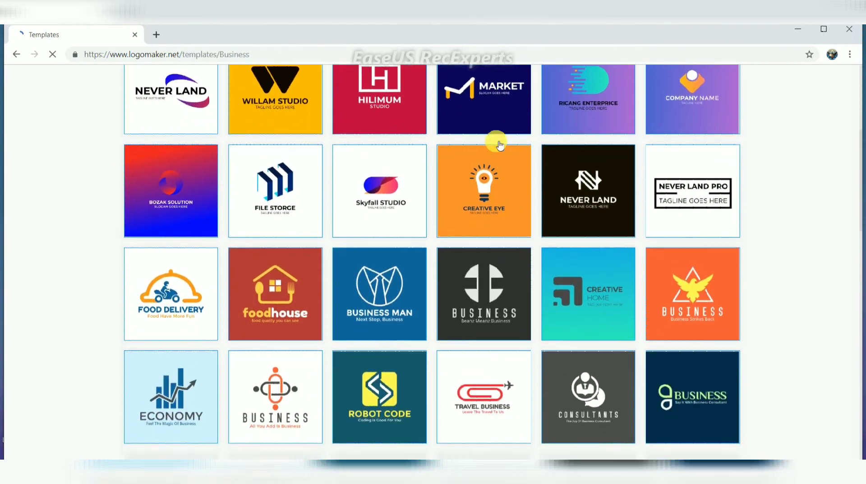
pyautogui.scroll(-8, 500, 144)
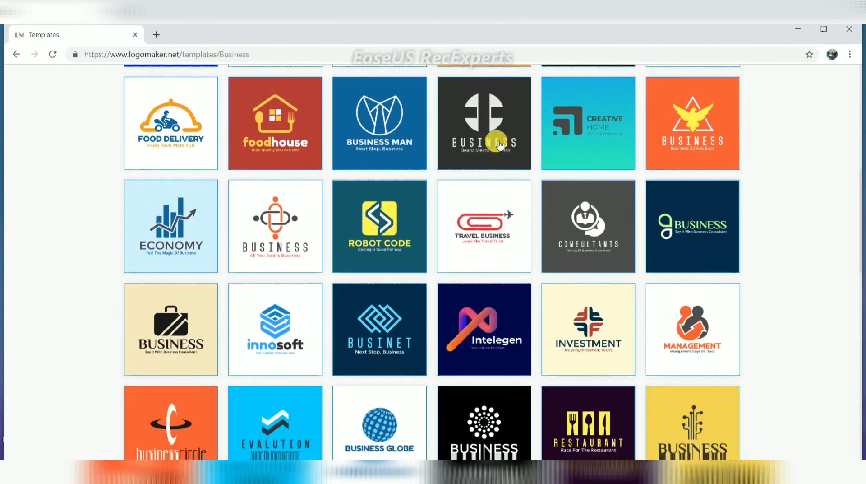
pyautogui.scroll(-3, 500, 144)
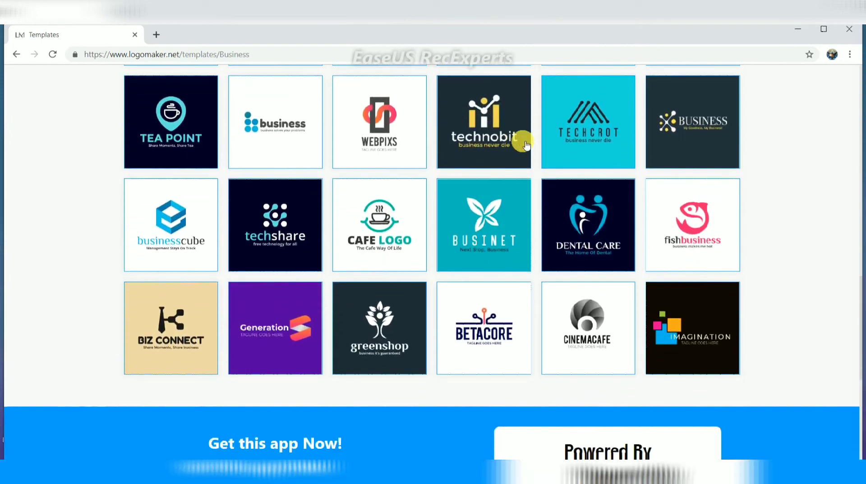
pyautogui.click(570, 298)
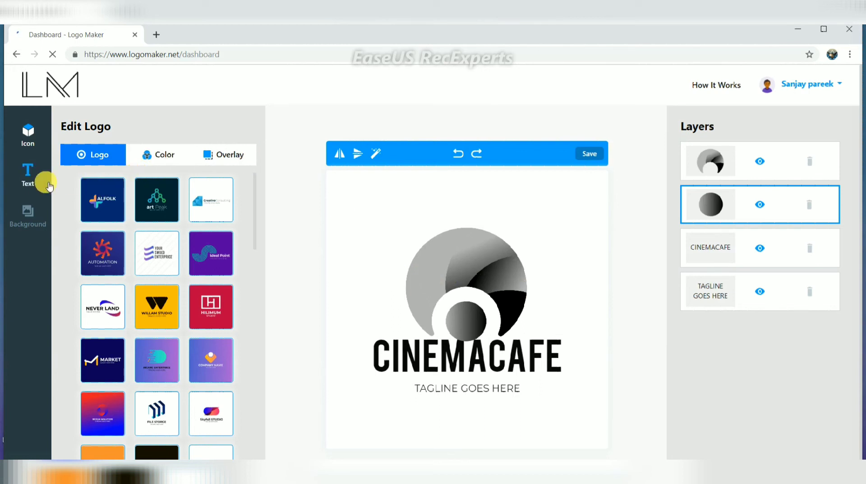
# Show the icon Color options and select the large outer circle layer
pyautogui.click(159, 155)
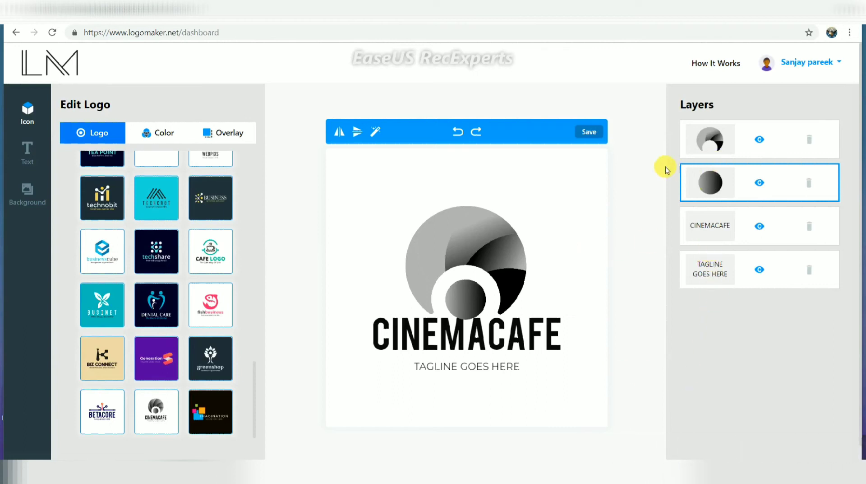
pyautogui.click(698, 149)
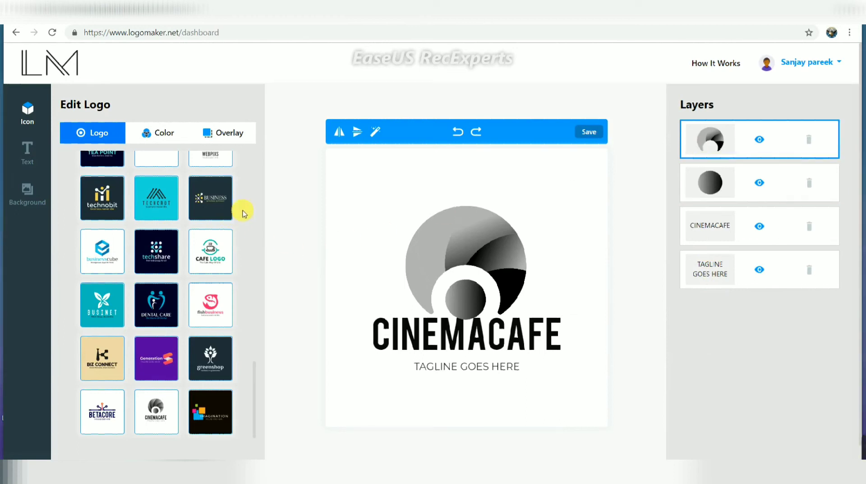
# Give the outer circle a bokeh overlay texture
pyautogui.click(228, 134)
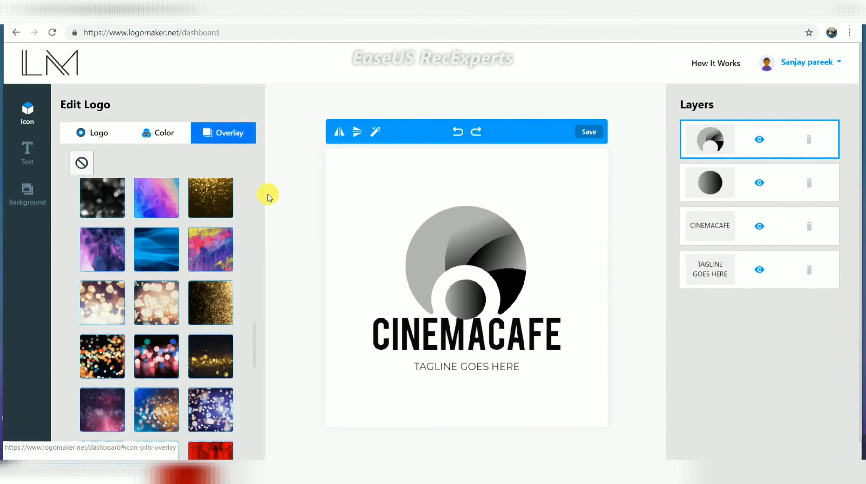
pyautogui.click(207, 301)
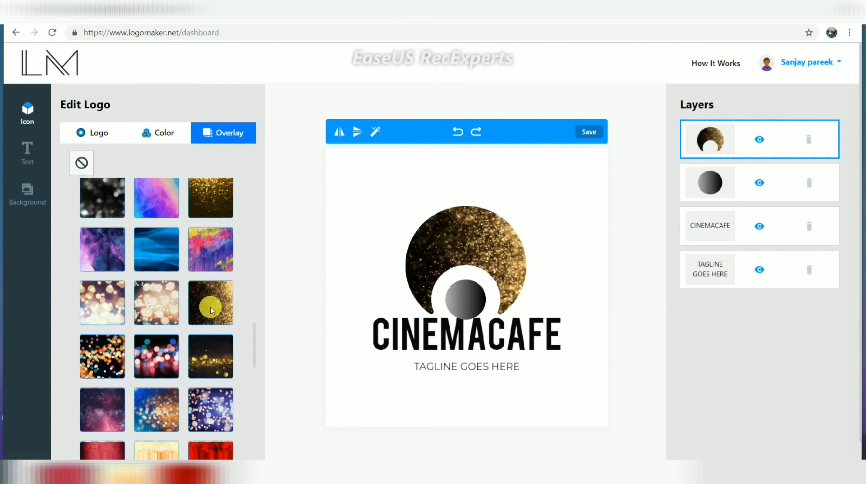
pyautogui.click(151, 312)
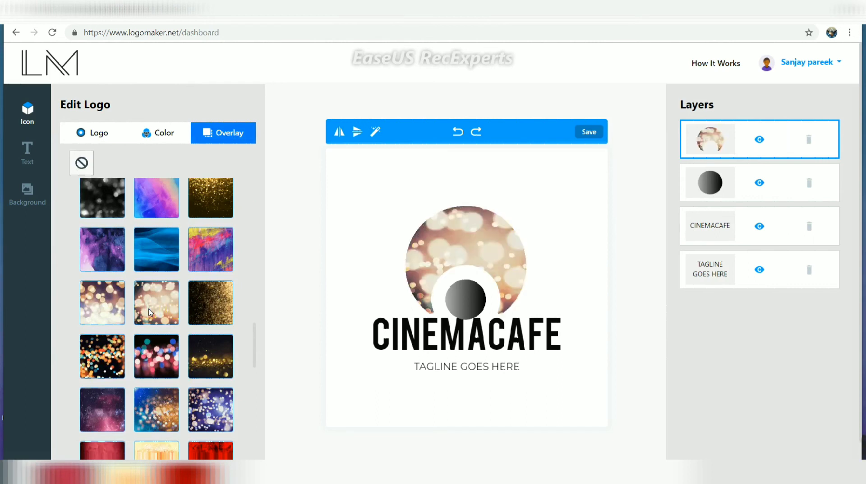
# Select the small inner circle and apply the gold glitter overlay
pyautogui.click(723, 192)
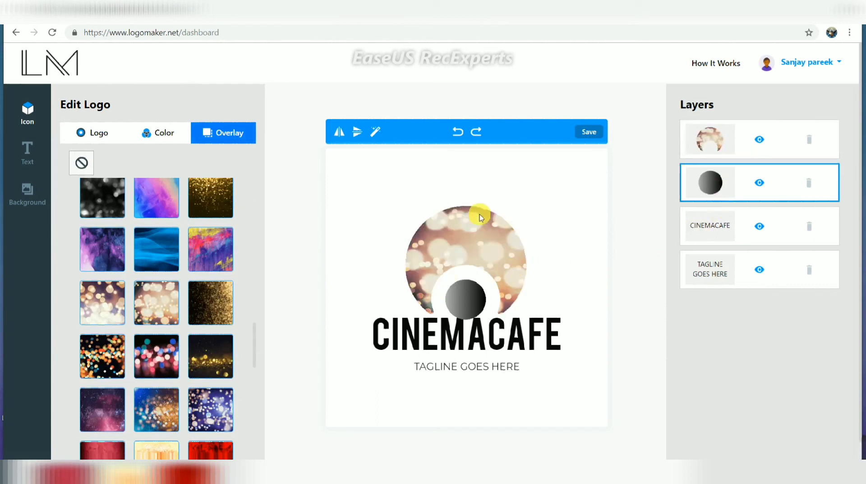
pyautogui.click(173, 309)
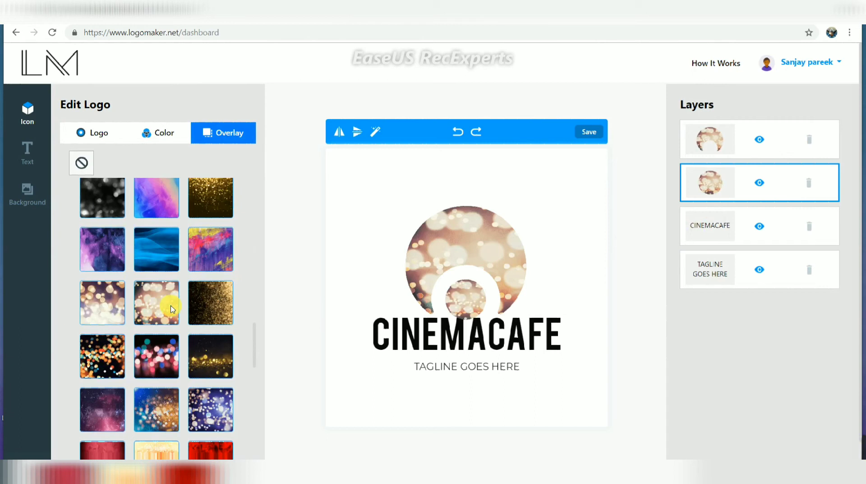
pyautogui.click(221, 302)
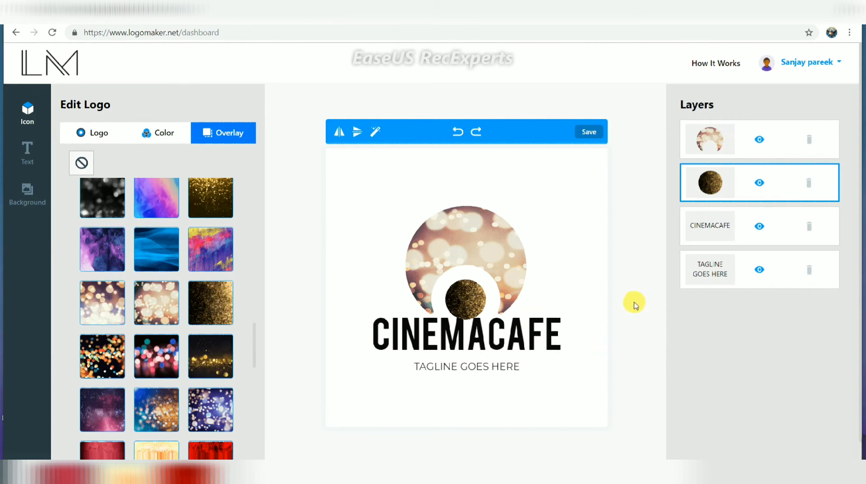
# Replace the CINEMACAFE title text with the client's full name in capital letters
pyautogui.doubleClick(728, 225)
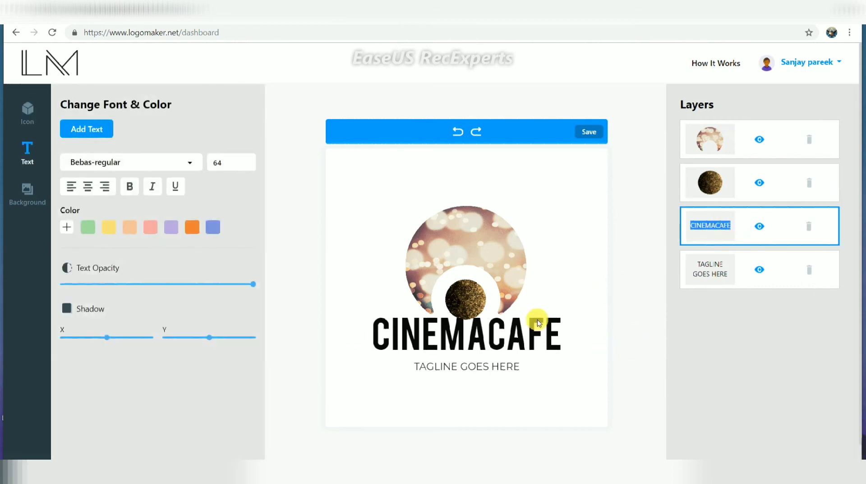
pyautogui.doubleClick(540, 326)
pyautogui.press('BackSpace')
pyautogui.press('BackSpace')
pyautogui.press('BackSpace')
pyautogui.press('BackSpace')
pyautogui.press('BackSpace')
pyautogui.press('BackSpace')
pyautogui.press('BackSpace')
pyautogui.press('BackSpace')
pyautogui.press('BackSpace')
pyautogui.press('BackSpace')
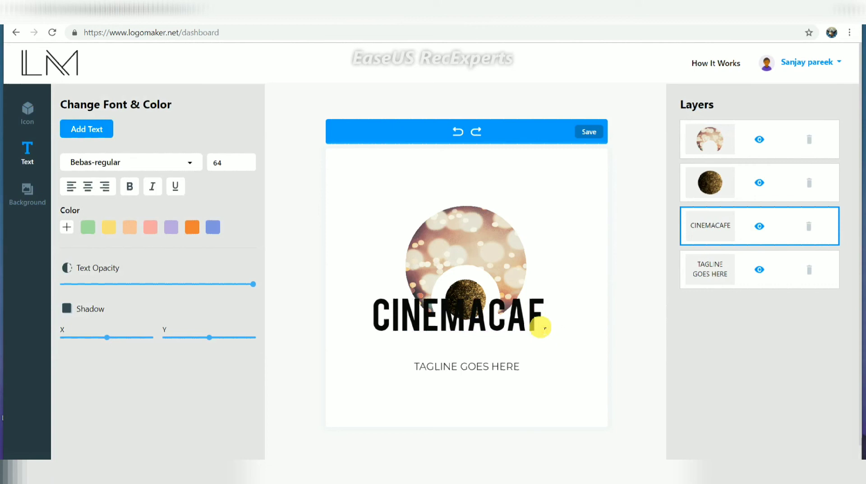
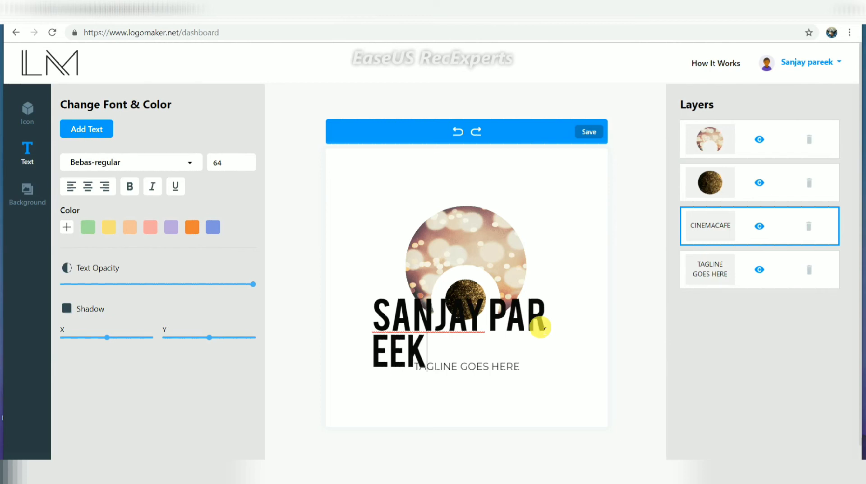
pyautogui.click(580, 293)
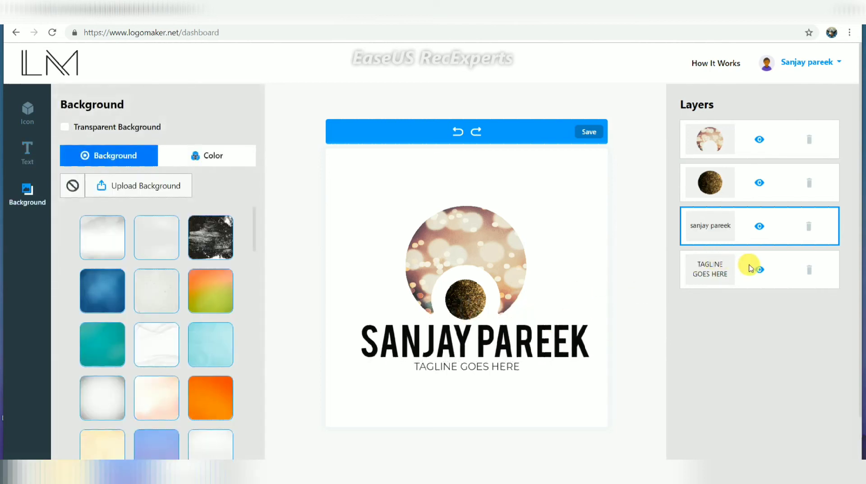
# Delete the TAGLINE GOES HERE layer and save the current logo design
pyautogui.click(812, 271)
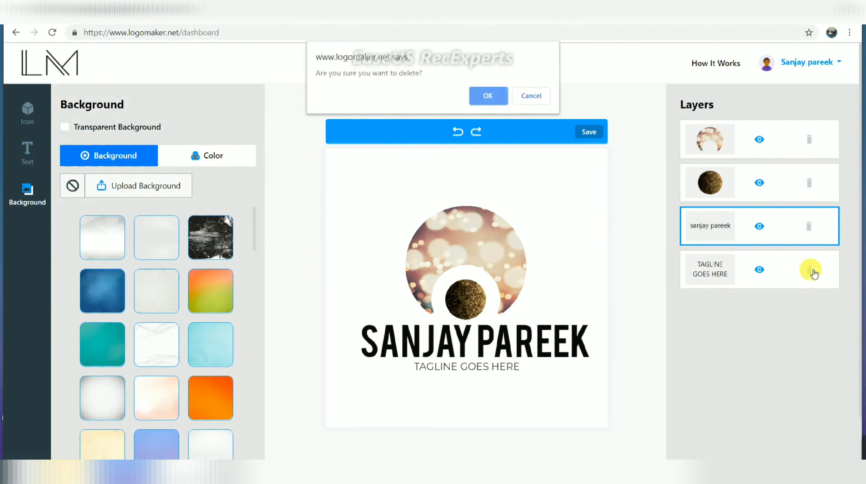
pyautogui.press('Return')
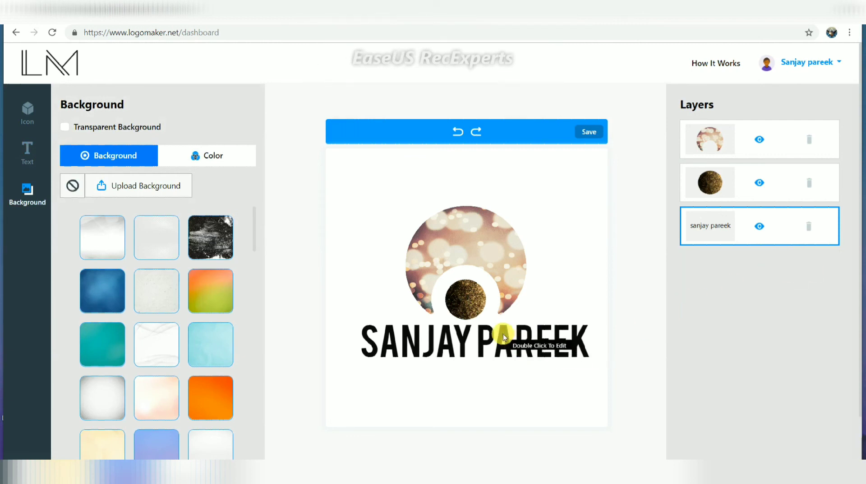
pyautogui.click(497, 333)
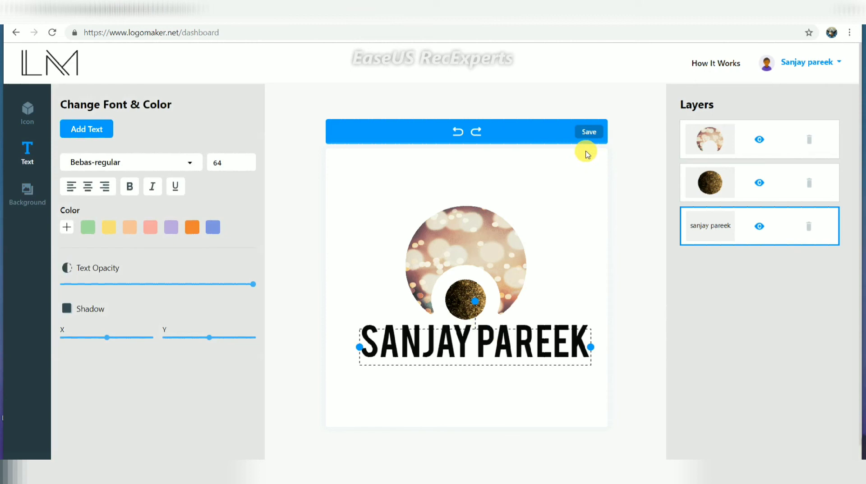
pyautogui.click(589, 132)
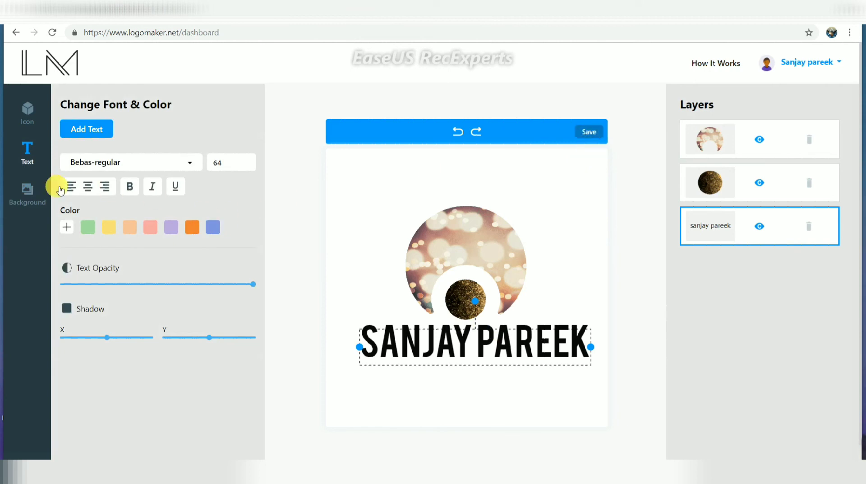
pyautogui.click(28, 192)
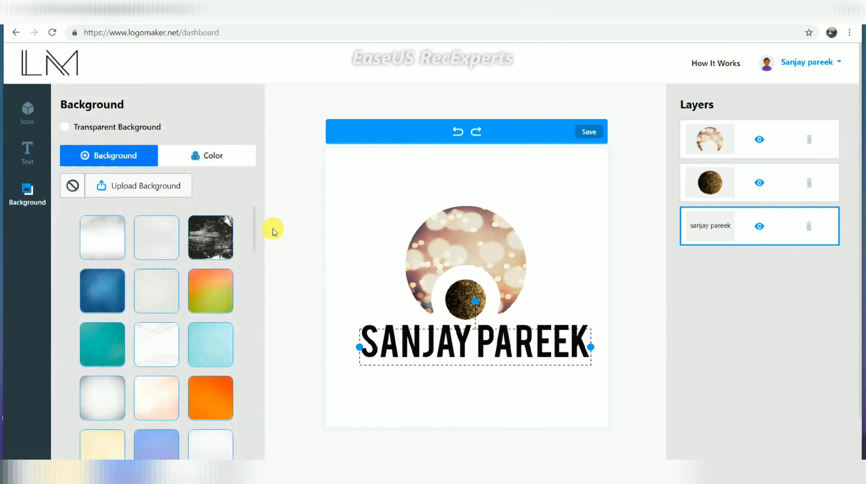
# Try grunge, stars-flag and sunburst backgrounds, then settle on the copper gradient background
pyautogui.moveTo(253, 230); pyautogui.dragTo(240, 472)
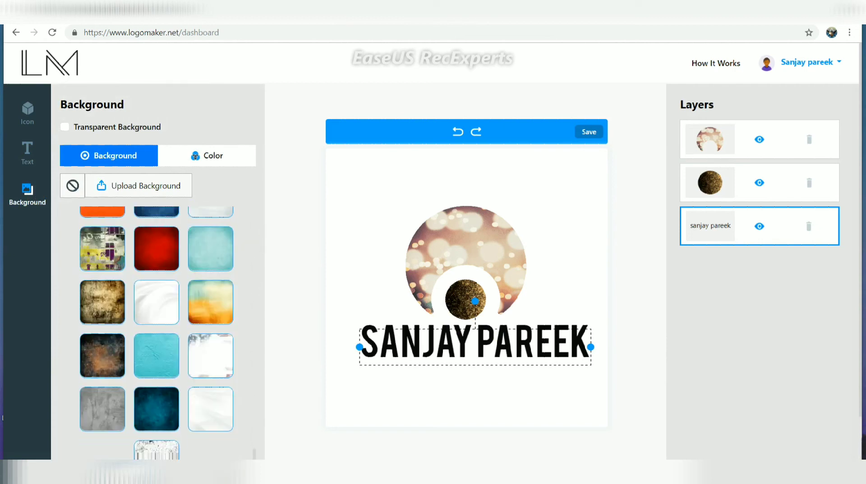
pyautogui.click(121, 369)
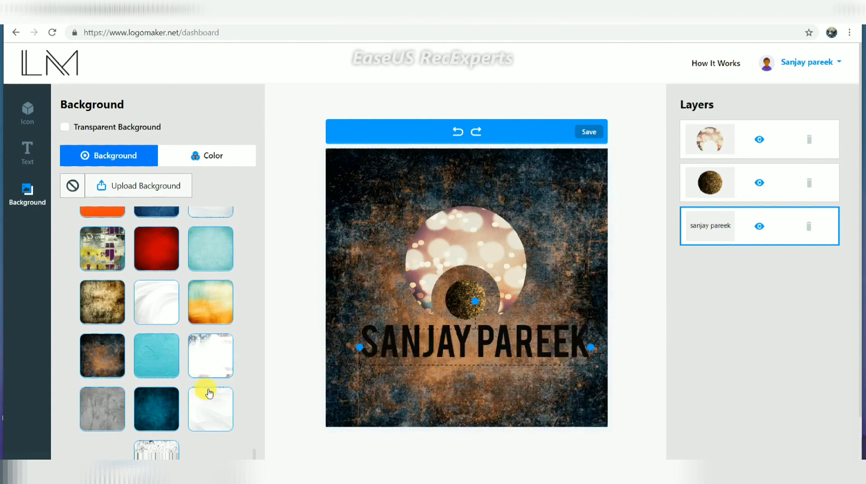
pyautogui.click(218, 362)
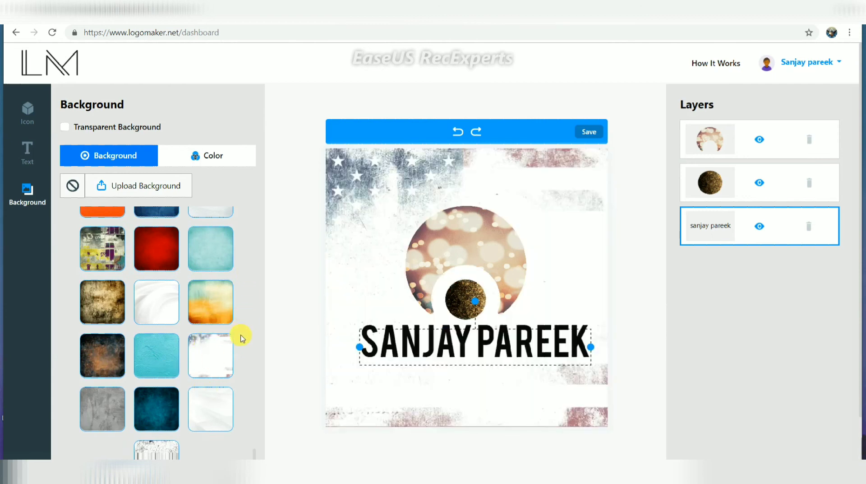
pyautogui.scroll(5, 256, 314)
pyautogui.scroll(4, 257, 314)
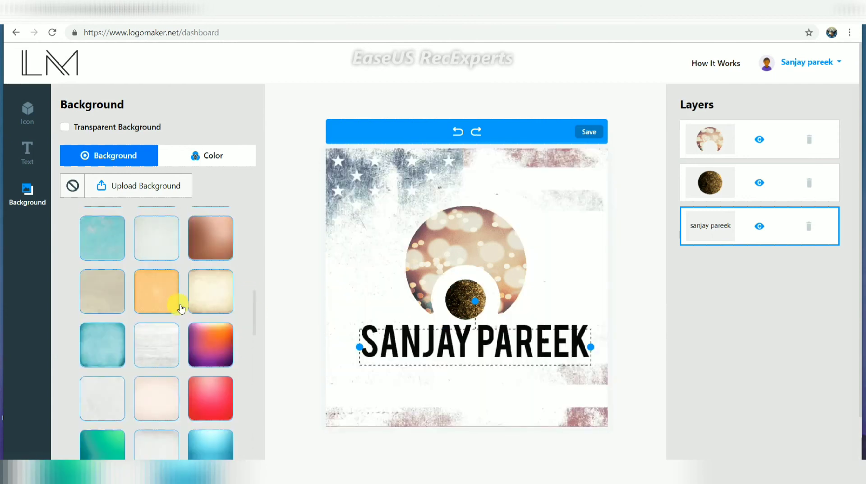
pyautogui.click(177, 304)
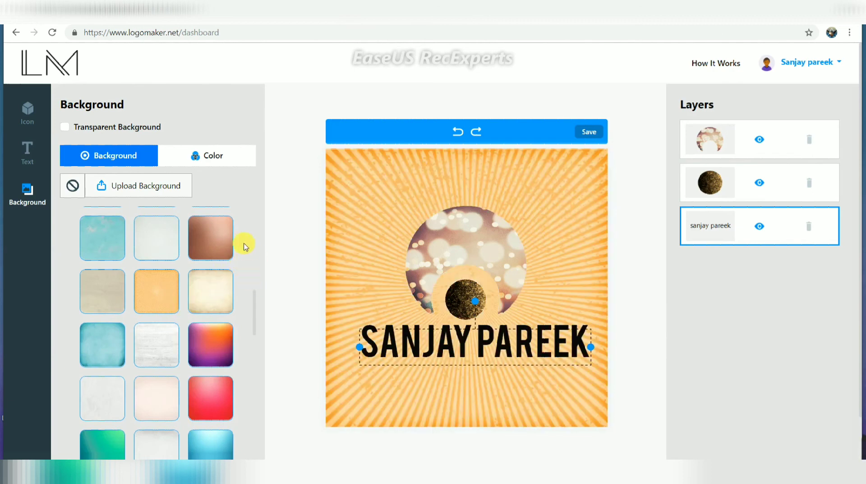
pyautogui.click(229, 237)
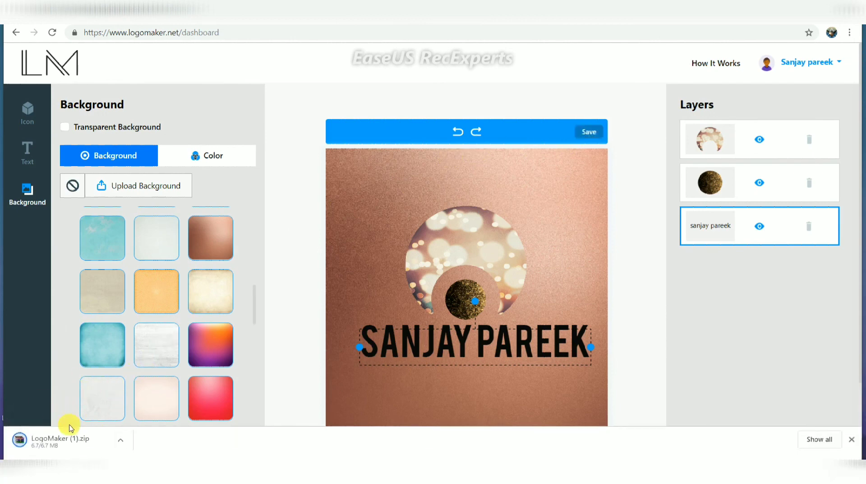
# Open LogoMaker (1).zip, go into the image folder and extract the logo PNG
pyautogui.click(120, 439)
pyautogui.click(136, 369)
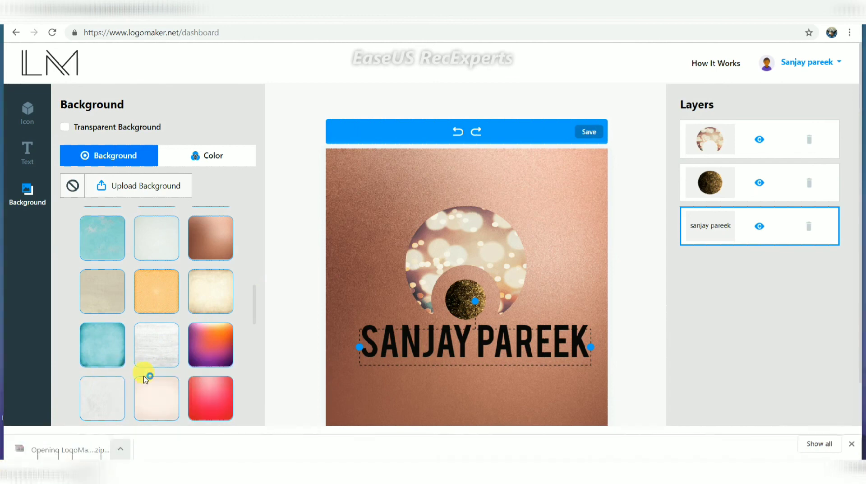
pyautogui.click(260, 212)
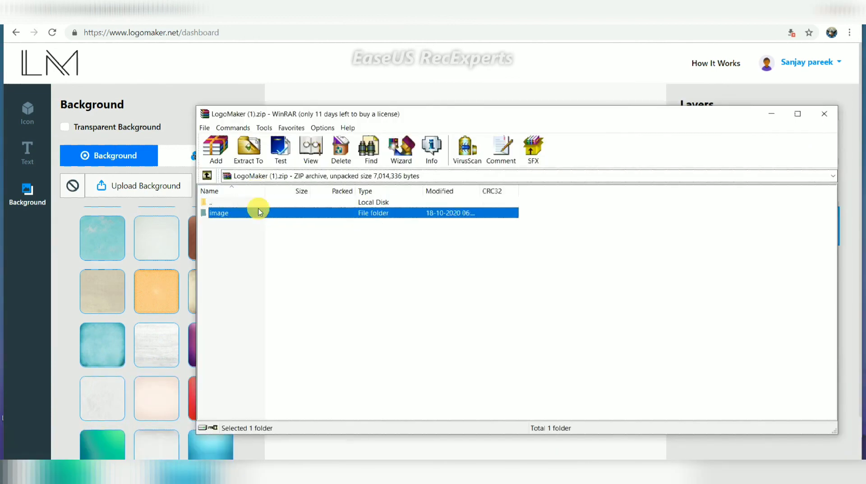
pyautogui.doubleClick(260, 212)
pyautogui.click(259, 214)
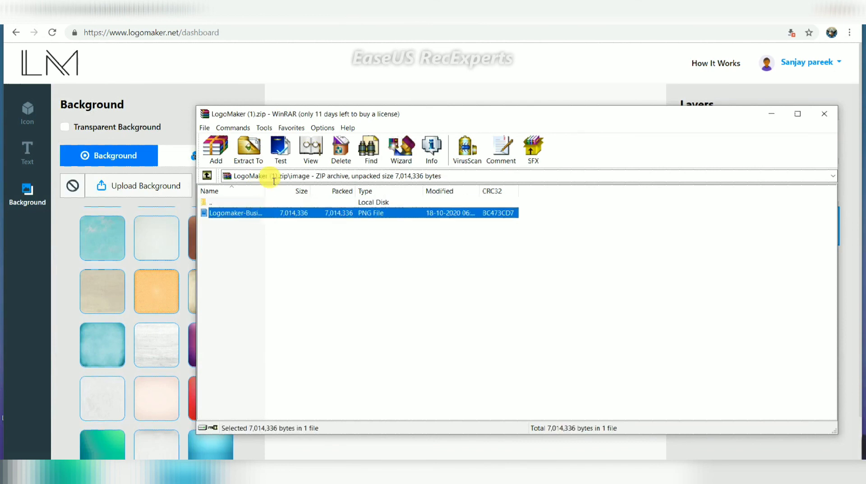
pyautogui.click(248, 156)
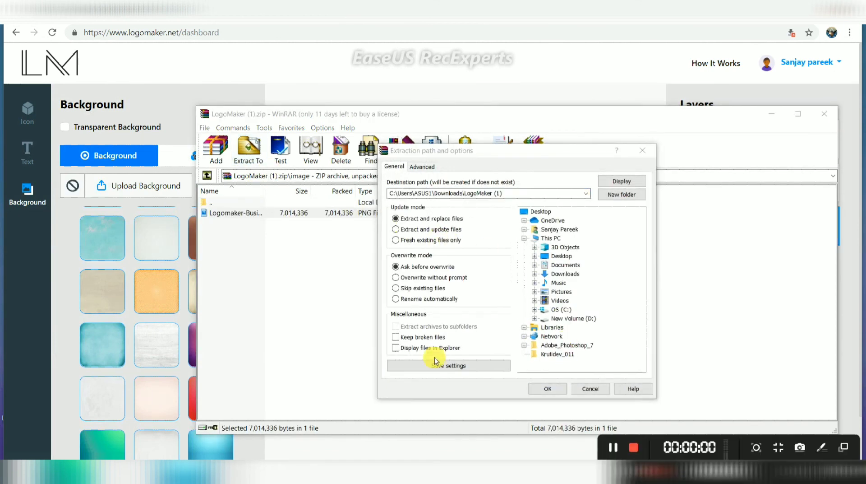
pyautogui.click(540, 387)
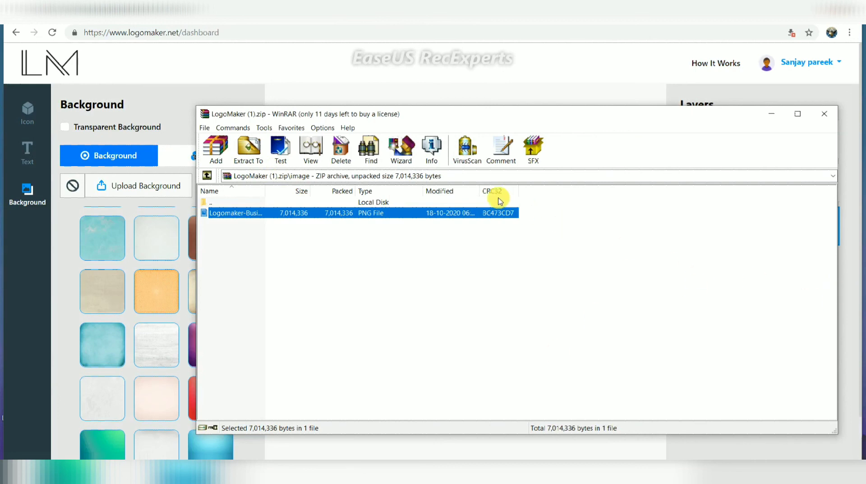
# Reopen the zip's image folder, view the logo PNG, then close the viewer
pyautogui.doubleClick(412, 207)
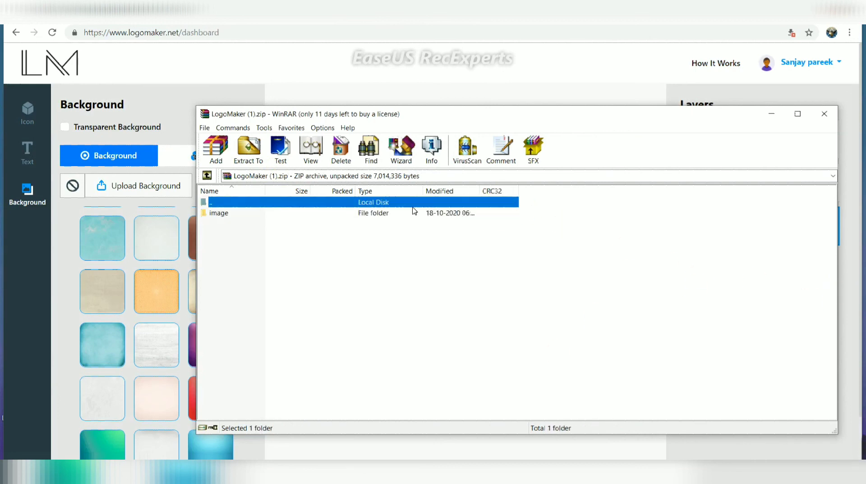
pyautogui.doubleClick(412, 207)
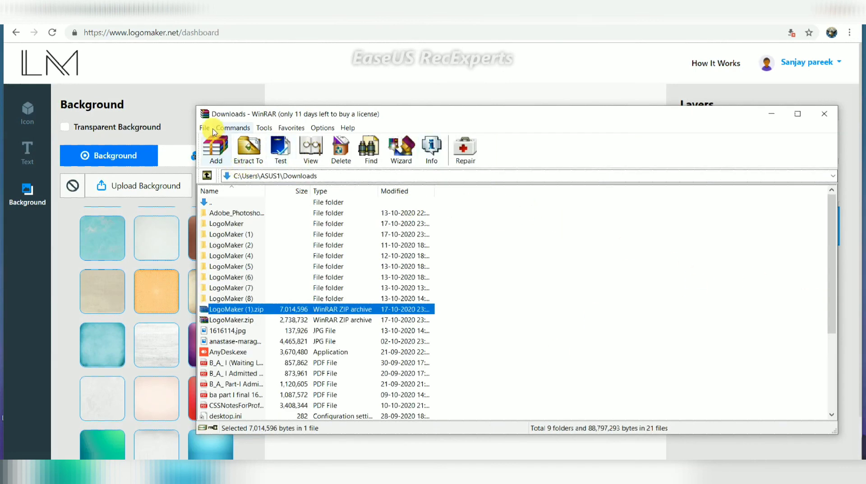
pyautogui.doubleClick(246, 309)
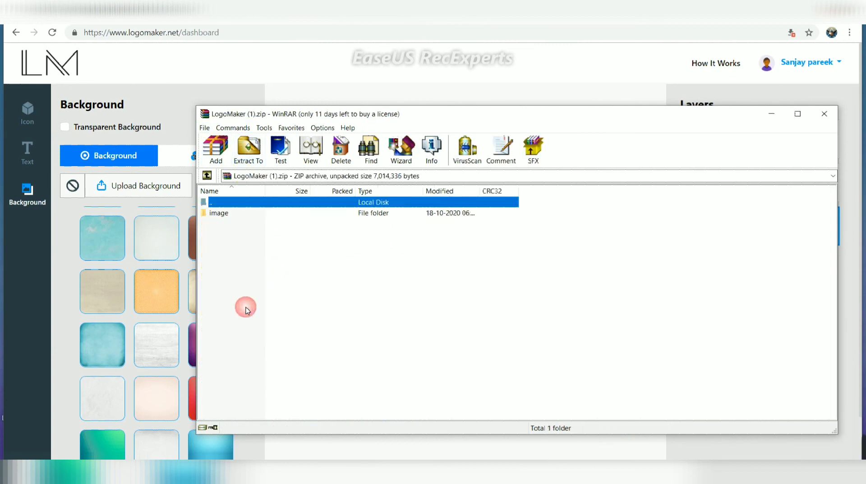
pyautogui.doubleClick(257, 213)
pyautogui.click(259, 213)
pyautogui.doubleClick(257, 212)
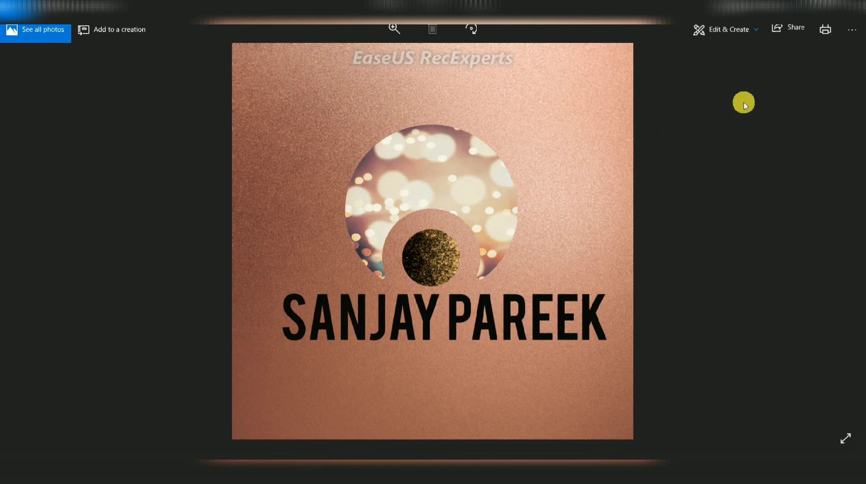
pyautogui.click(854, 6)
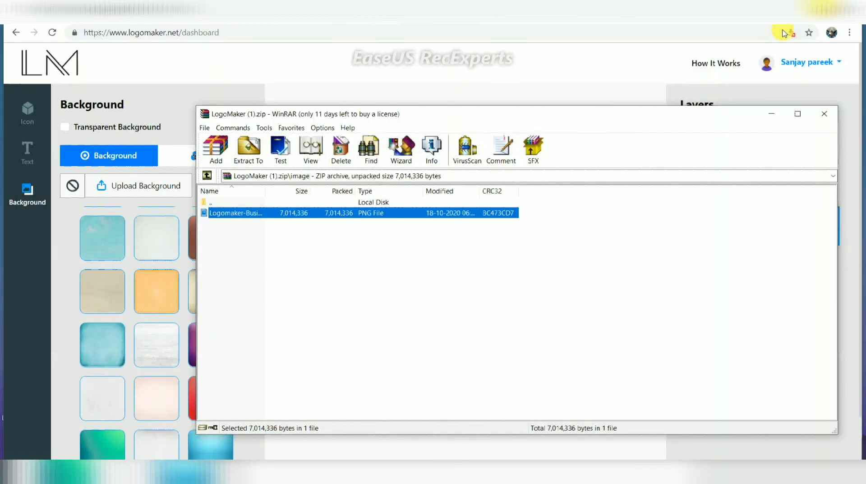
# Return to the Logo Maker dashboard showing the copper logo and expand the system tray icons
pyautogui.click(832, 115)
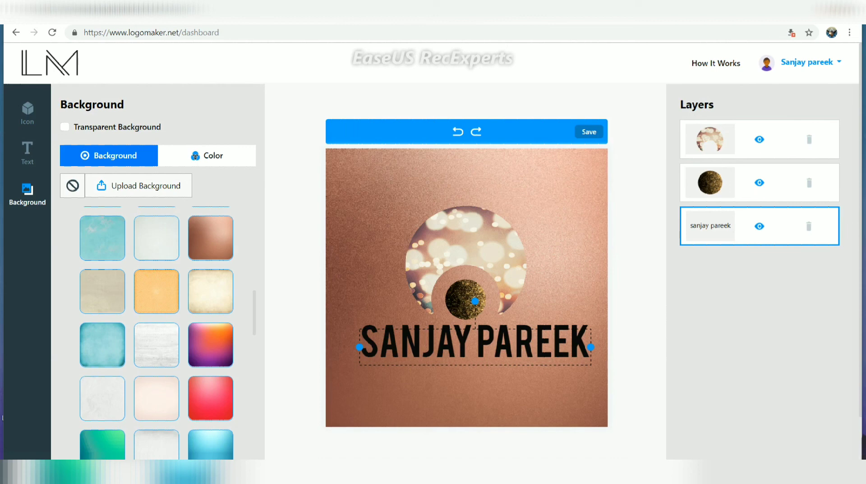
pyautogui.click(713, 472)
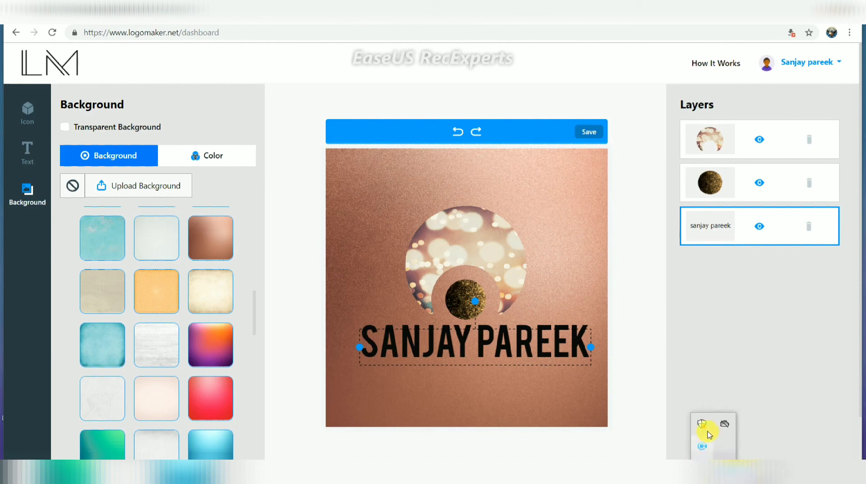